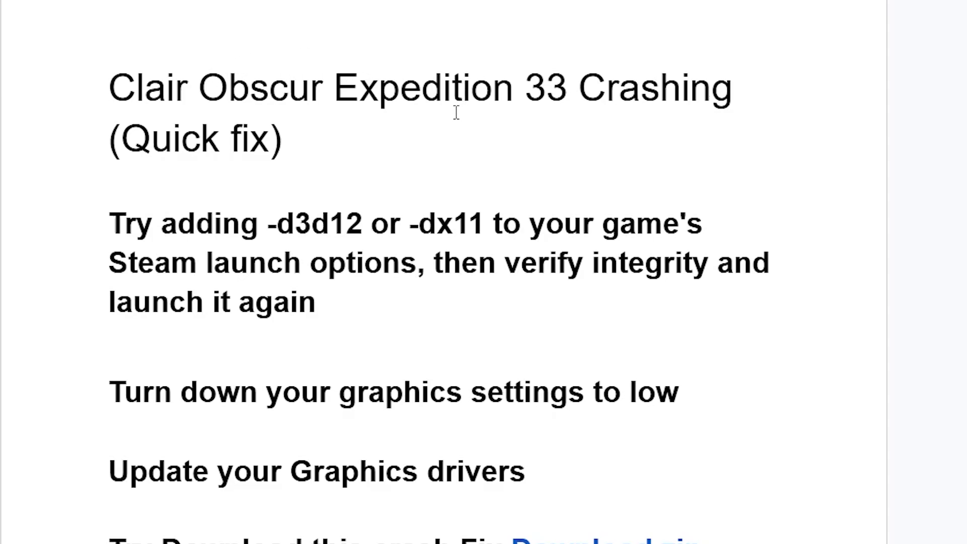
# Copy the -d3d12 launch parameter from the Clair Obscur Expedition 33 crash-fix document and switch to Steam.
pyautogui.scroll(-10, 455, 116)
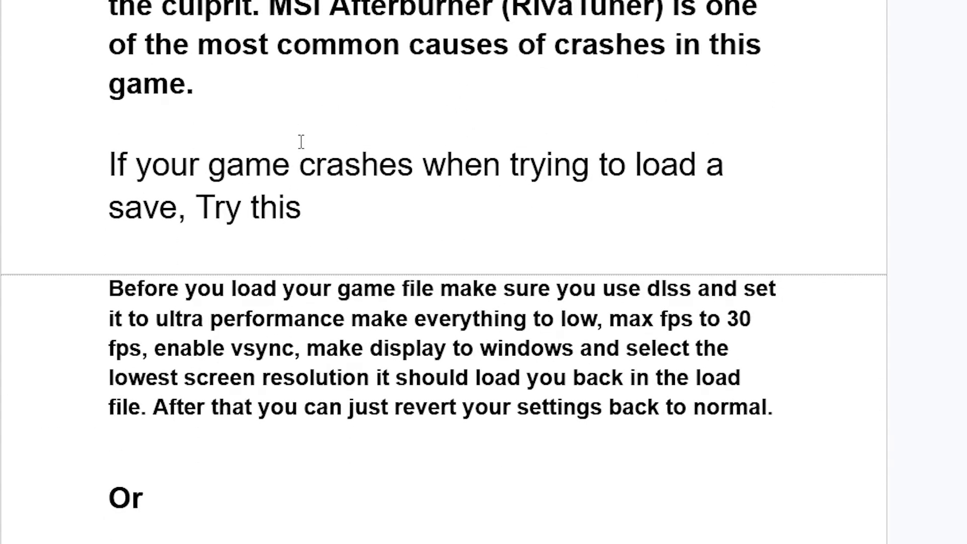
pyautogui.scroll(-8, 410, 187)
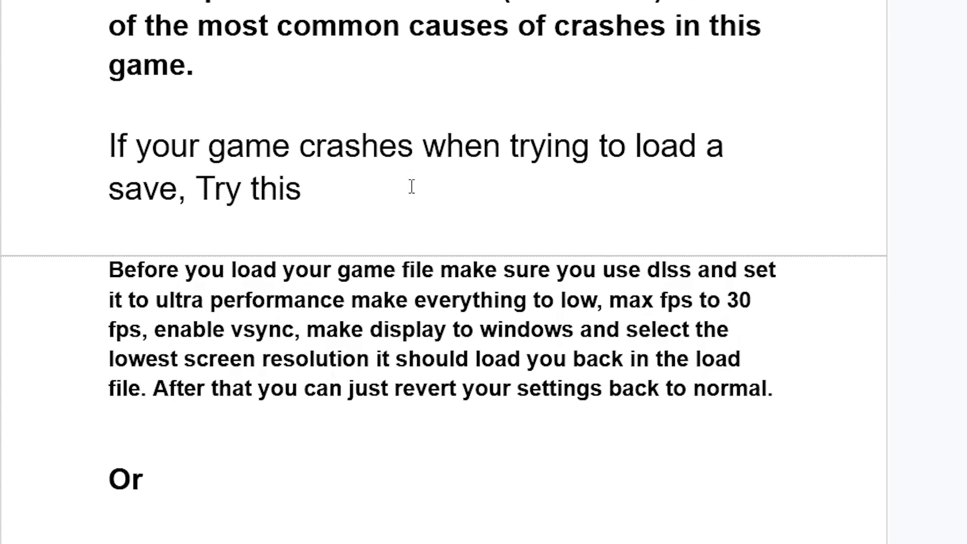
pyautogui.scroll(4, 411, 186)
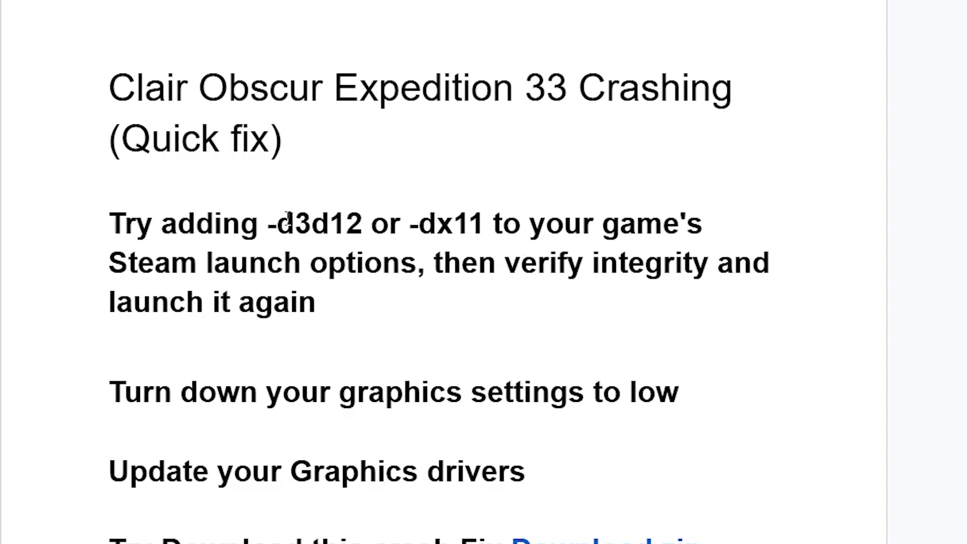
pyautogui.moveTo(265, 227); pyautogui.dragTo(371, 231)
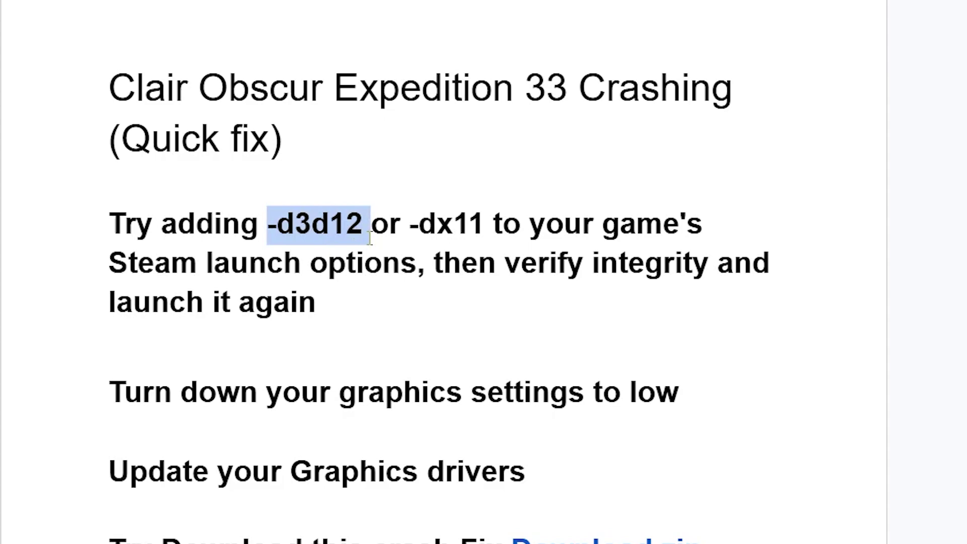
pyautogui.rightClick(369, 247)
pyautogui.click(370, 248)
pyautogui.hotkey('alt', 'Tab')
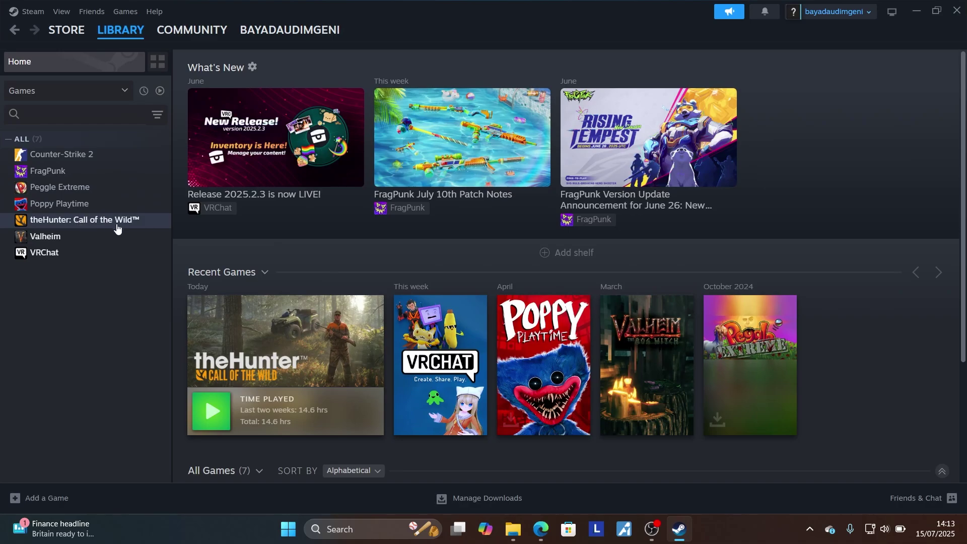
# Add -d3d12 to Valheim's launch options in its properties and show the installed files settings.
pyautogui.rightClick(69, 237)
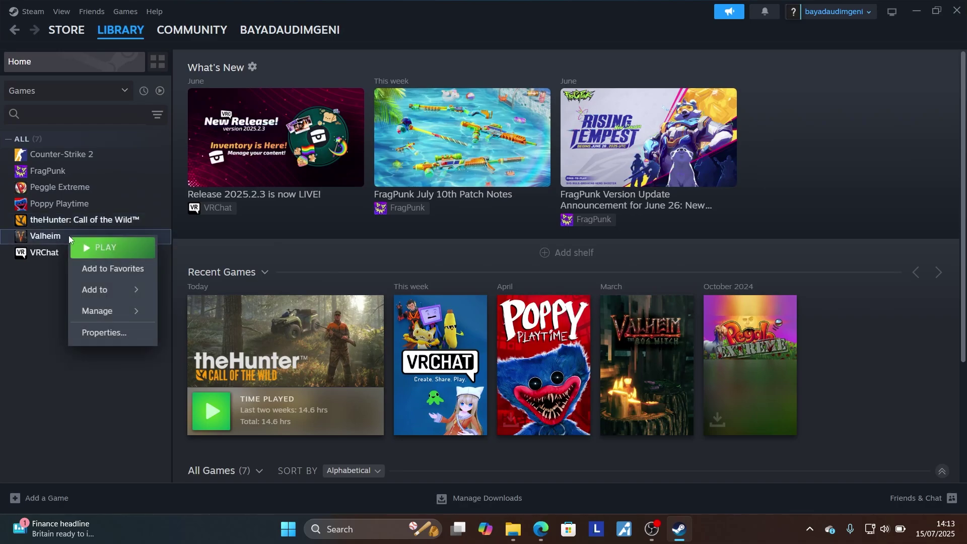
pyautogui.click(118, 331)
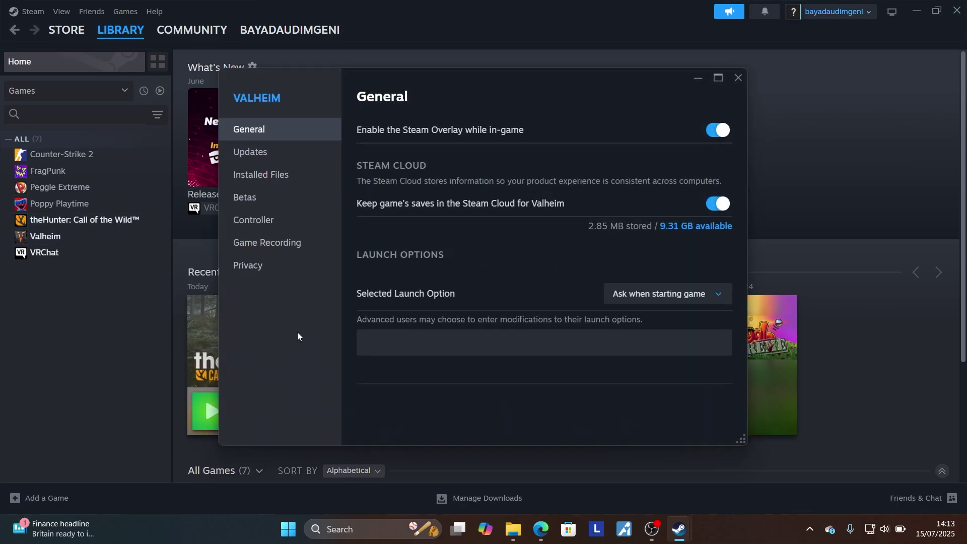
pyautogui.click(396, 340)
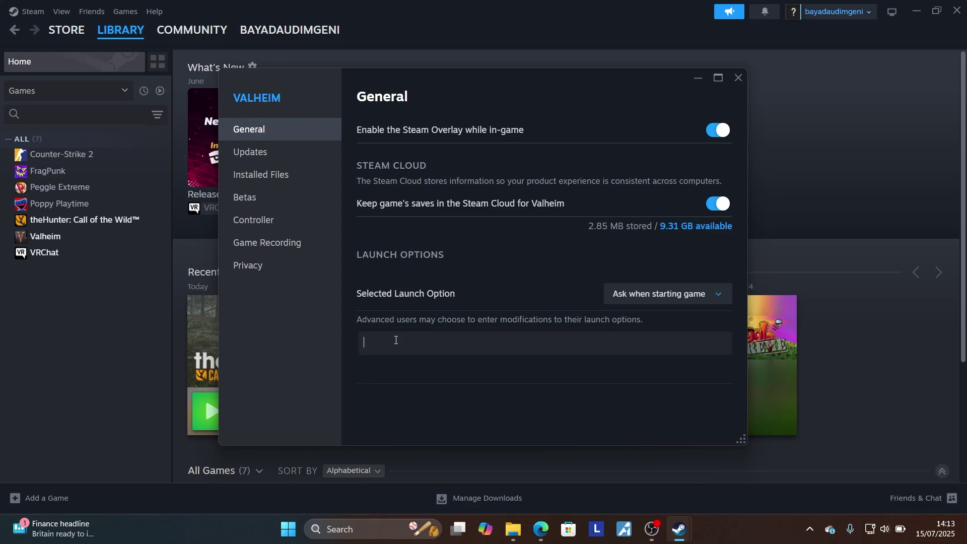
pyautogui.hotkey('ctrl', 'v')
pyautogui.click(276, 177)
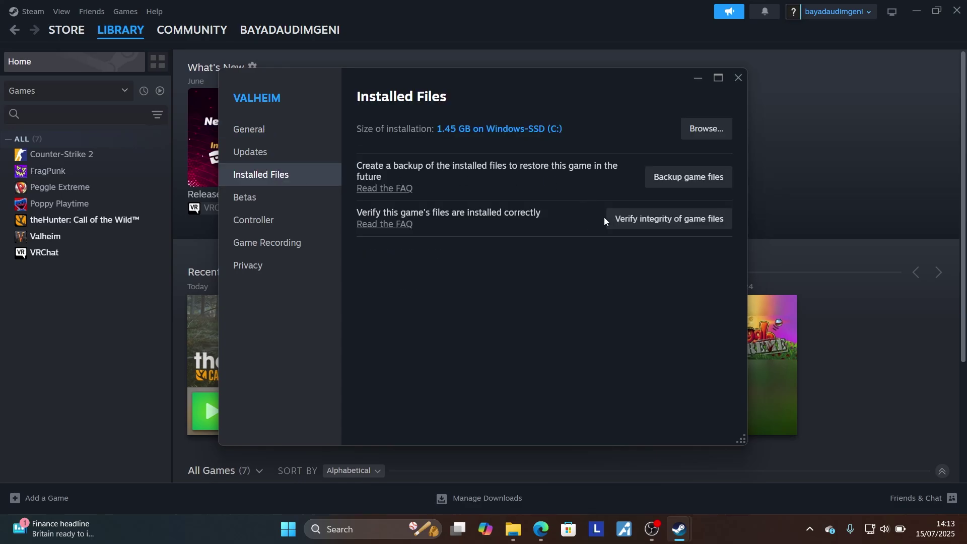
# Set Valheim's launch options to -dx11 and return to the installed files settings with the integrity check.
pyautogui.click(288, 134)
pyautogui.click(414, 348)
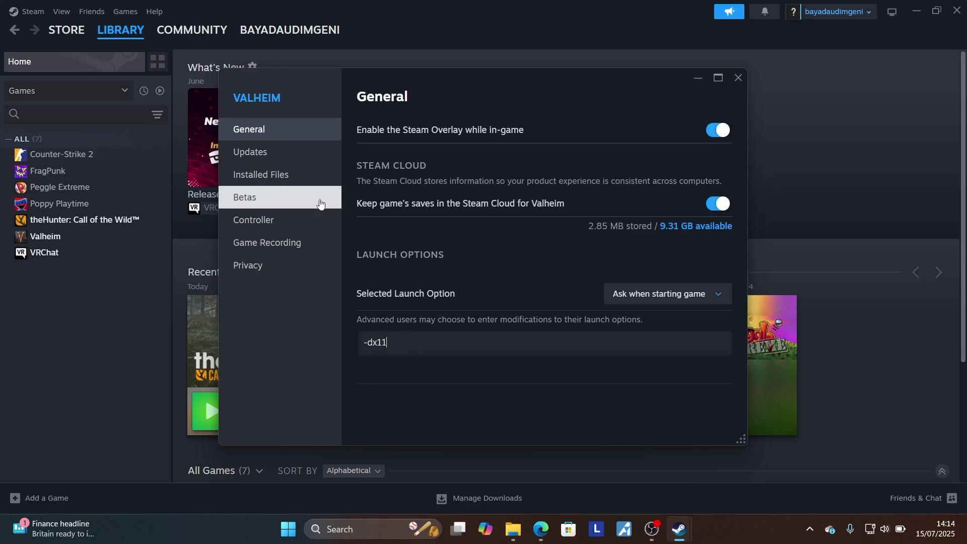
pyautogui.click(296, 173)
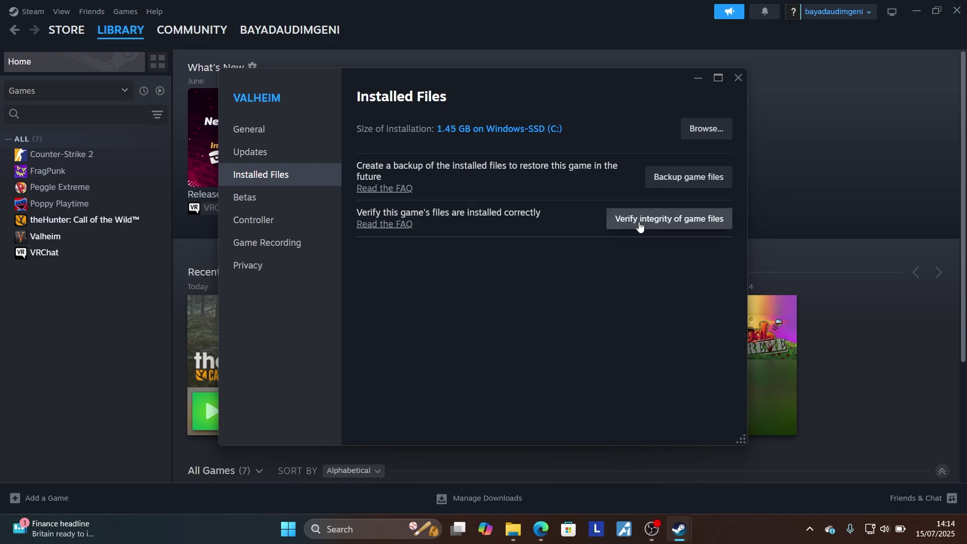
# Clear Valheim's launch options, close its properties and leave Steam for the crash-fix document.
pyautogui.click(259, 127)
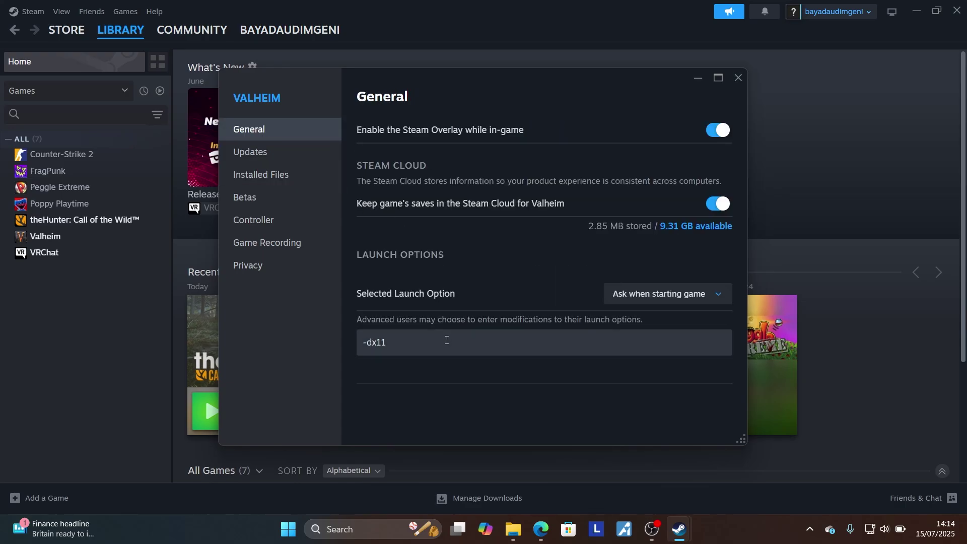
pyautogui.doubleClick(376, 342)
pyautogui.press('BackSpace')
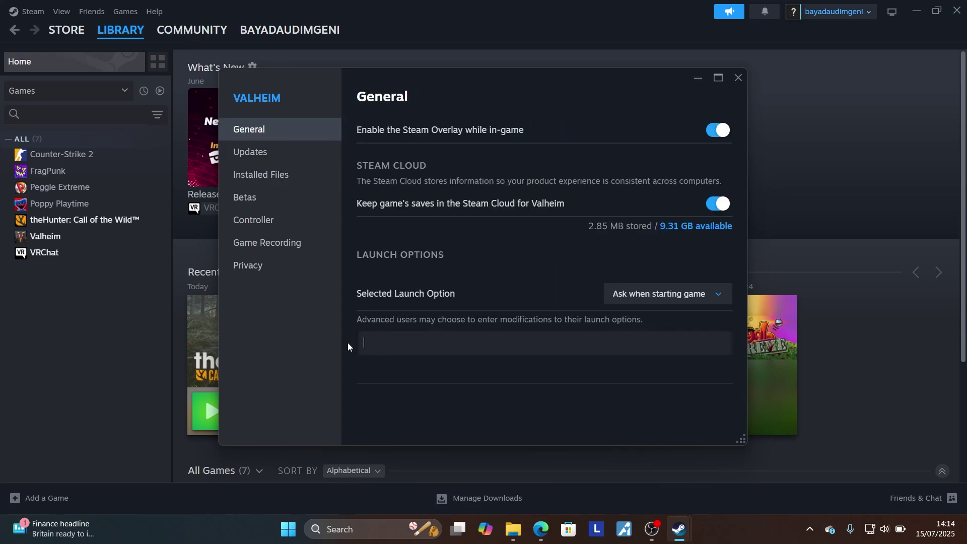
pyautogui.click(738, 77)
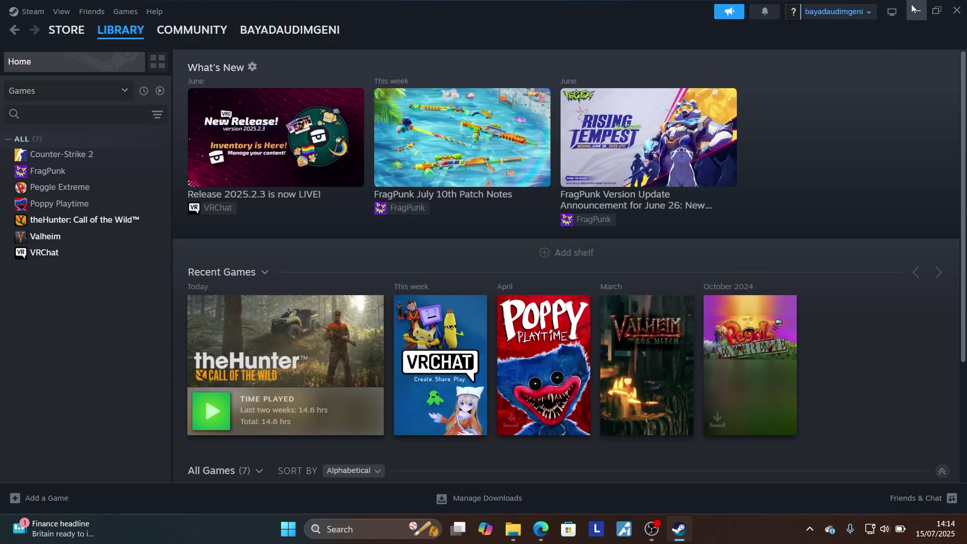
pyautogui.click(936, 10)
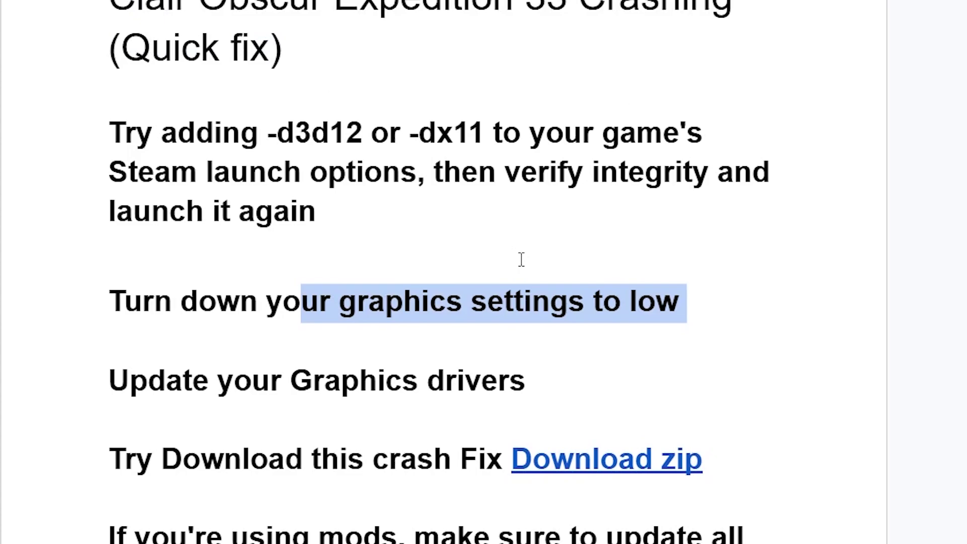
# Search Windows for NVIDIA and open the NVIDIA App.
pyautogui.scroll(2, 521, 259)
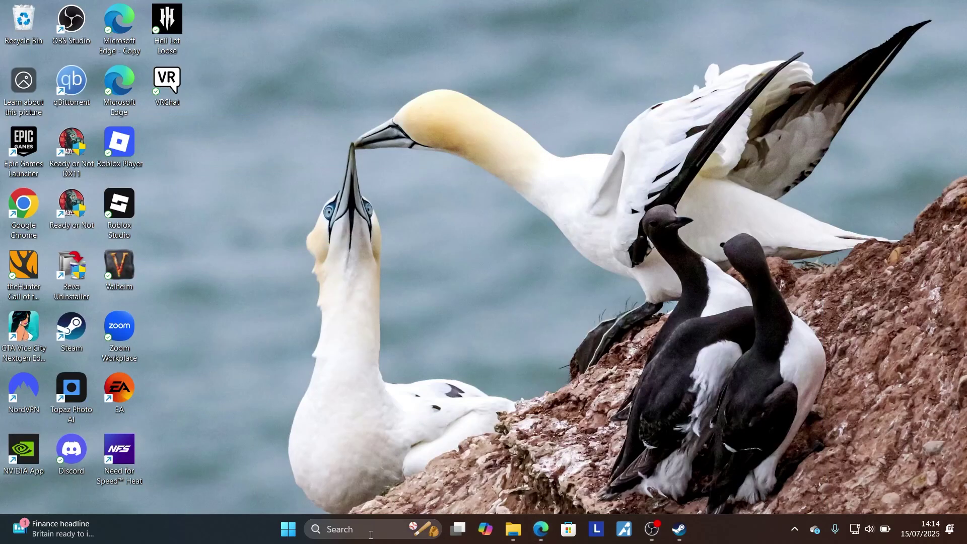
pyautogui.click(371, 534)
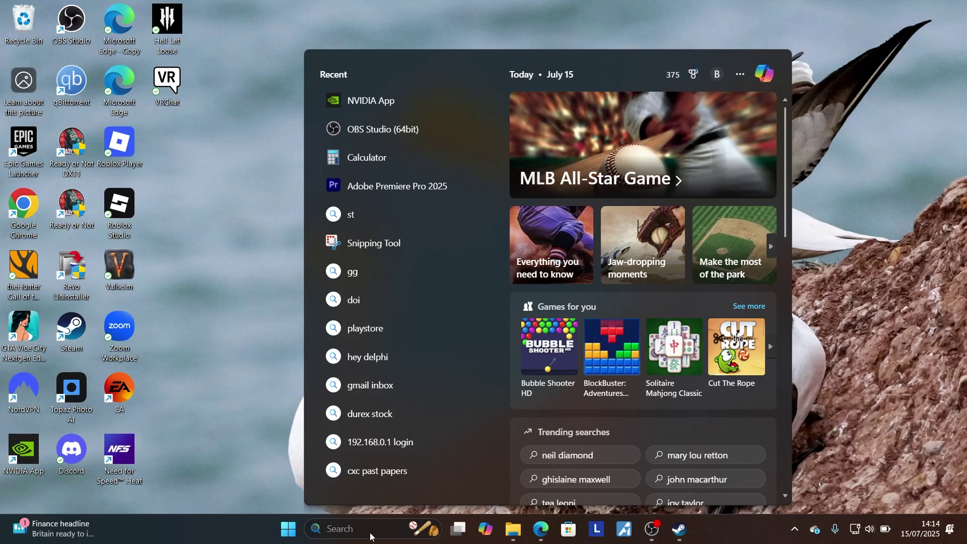
pyautogui.write('nvid')
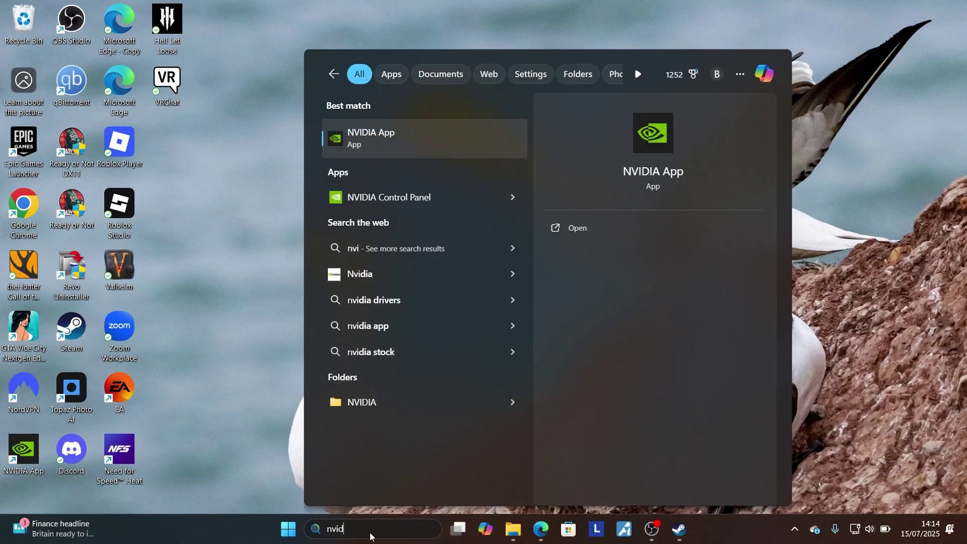
pyautogui.write('i')
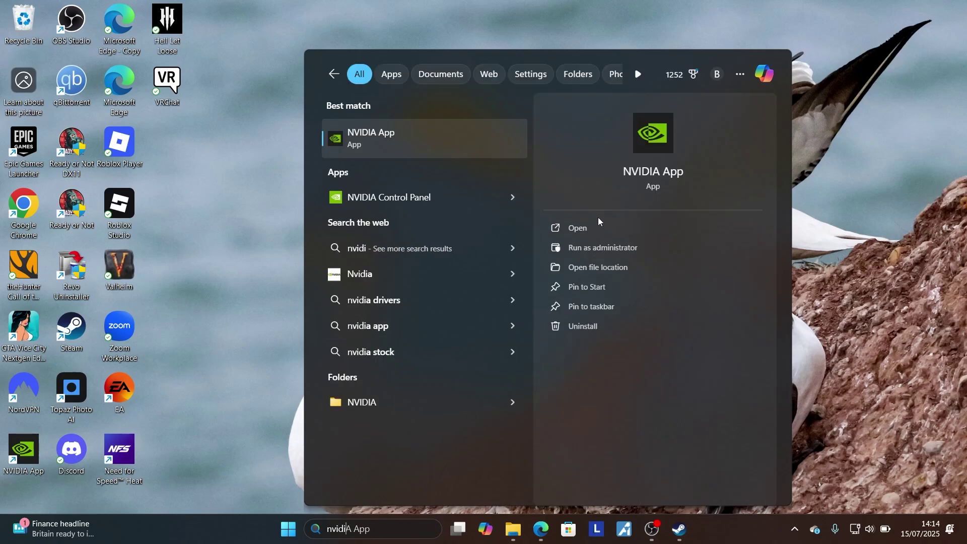
pyautogui.click(597, 228)
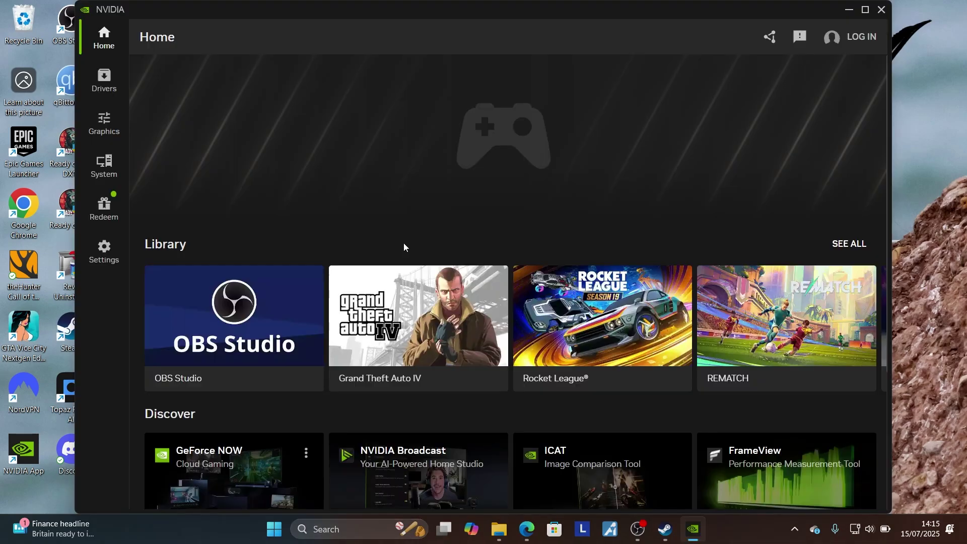
# Check for graphics driver updates among the NVIDIA drivers and minimise the window.
pyautogui.click(118, 84)
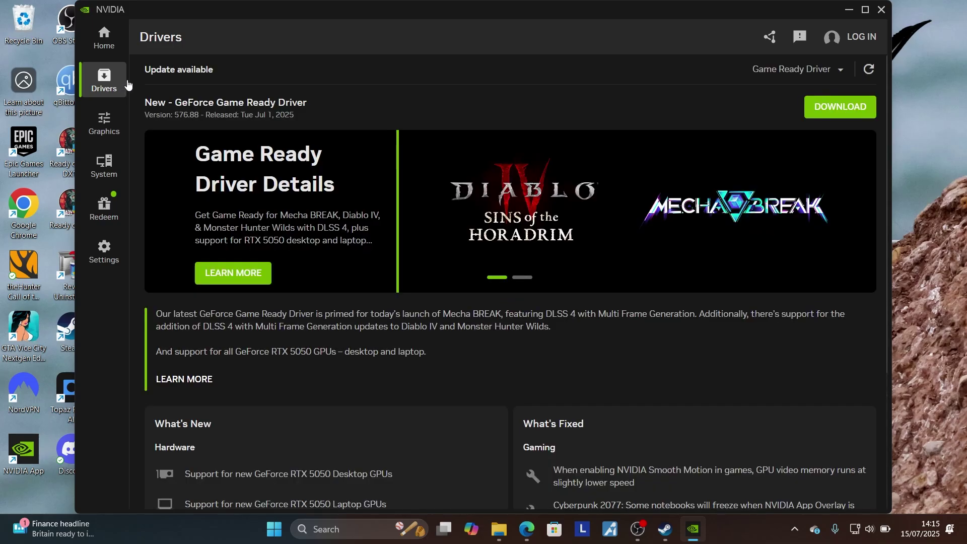
pyautogui.click(867, 71)
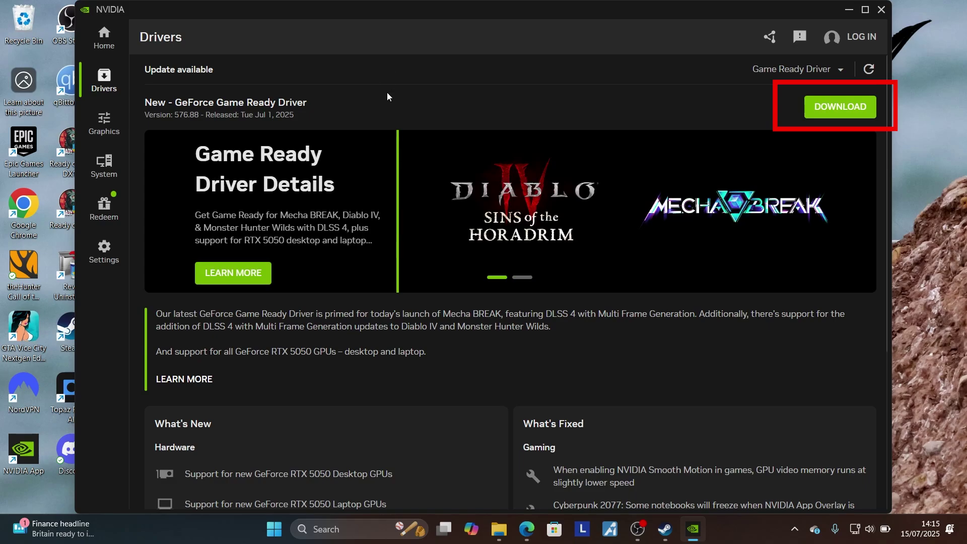
pyautogui.click(849, 11)
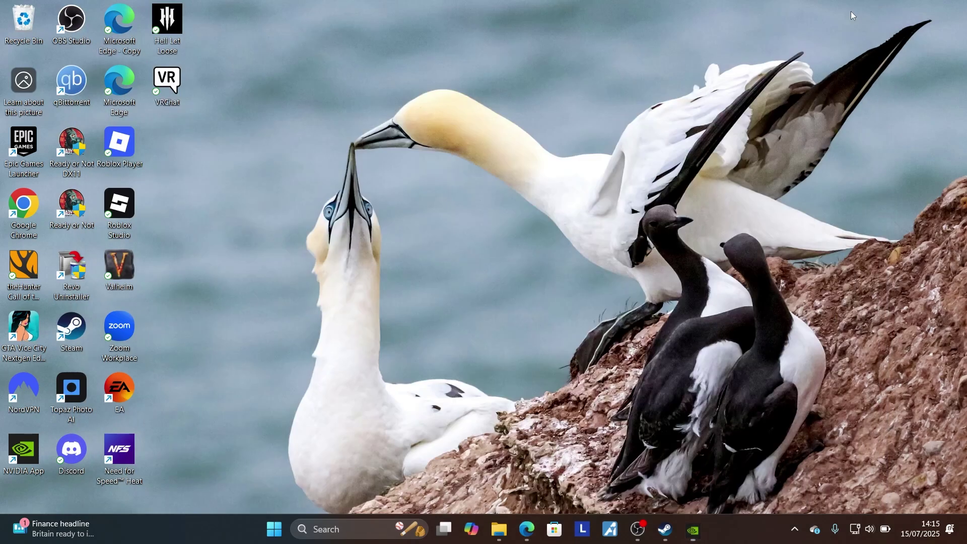
# Return to the crash-fix document in Edge and open the GitHub page behind its "Download zip" link.
pyautogui.moveTo(527, 523)
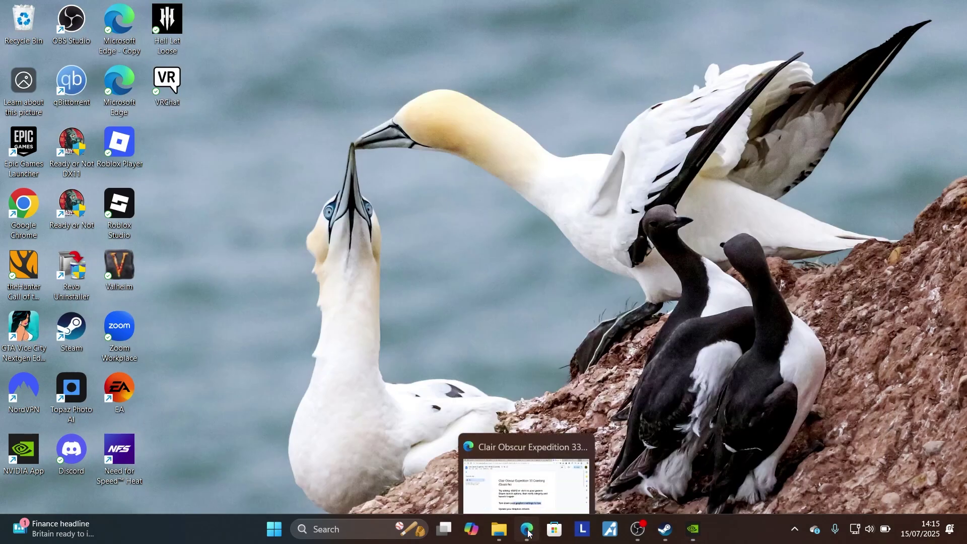
pyautogui.click(508, 485)
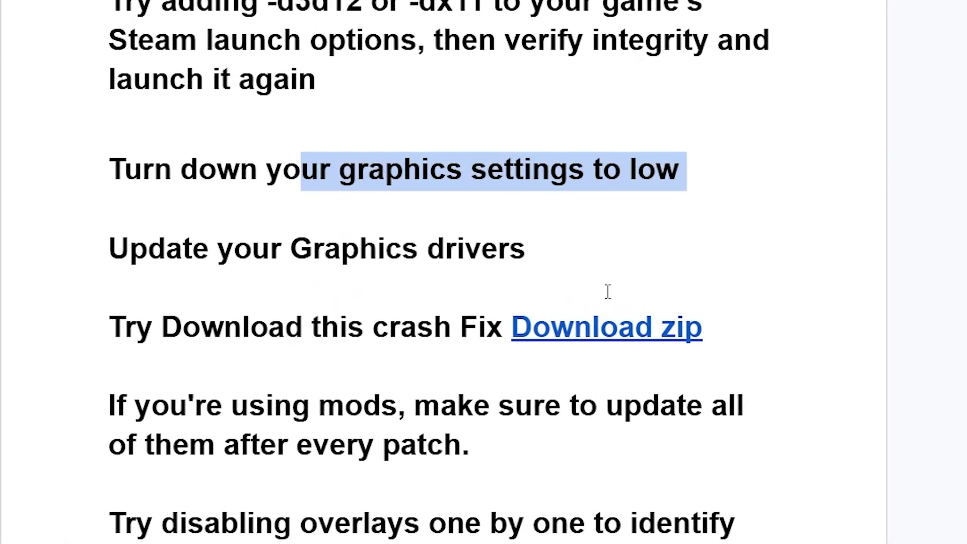
pyautogui.click(598, 326)
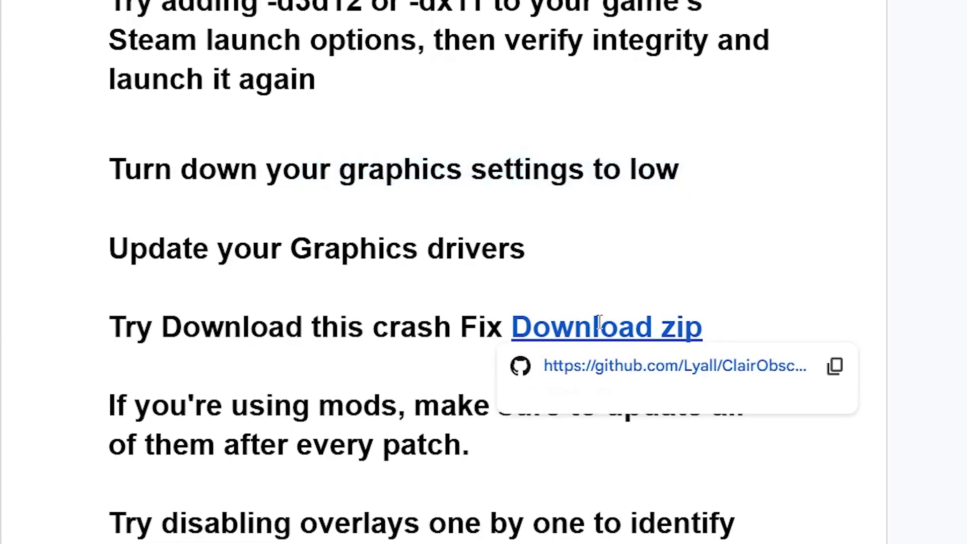
pyautogui.rightClick(630, 360)
pyautogui.click(739, 43)
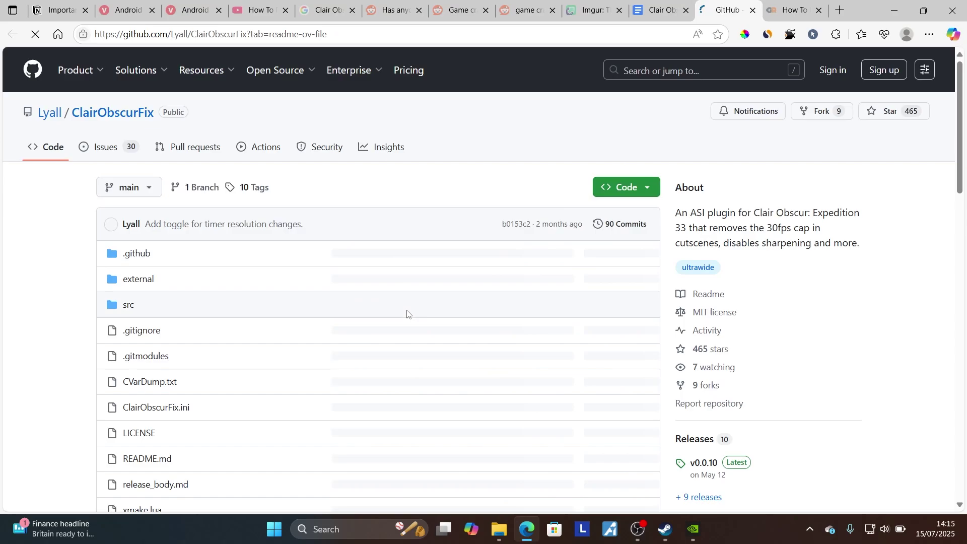
# Open the latest-release link from the Installation section of the ClairObscurFix readme in a new tab.
pyautogui.scroll(-1, 396, 298)
pyautogui.scroll(-15, 397, 297)
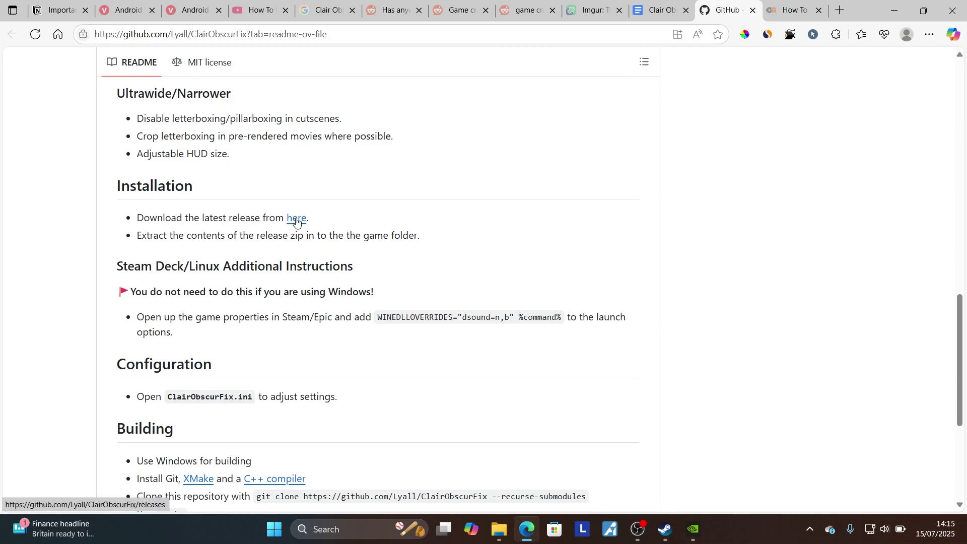
pyautogui.rightClick(297, 222)
pyautogui.click(311, 230)
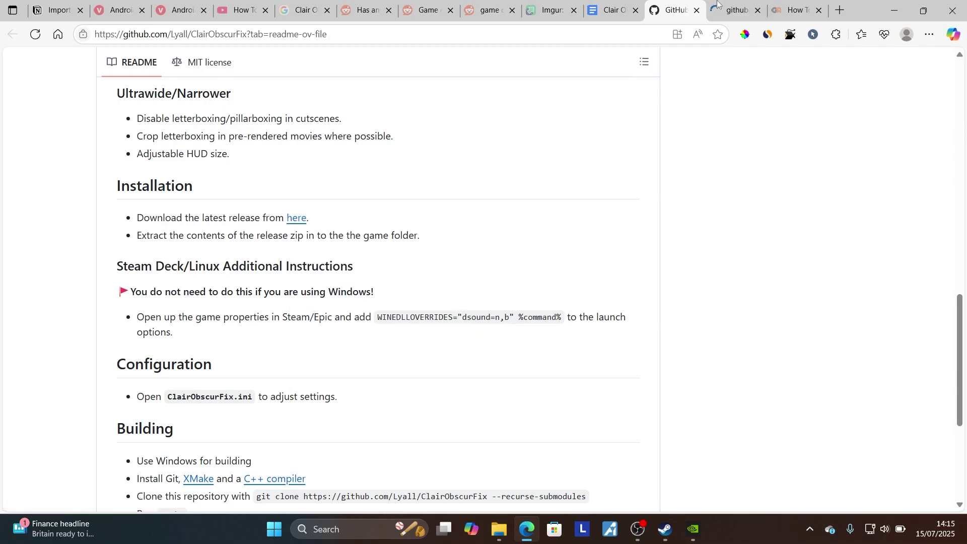
# Switch to the releases page and bring up the v0.0.10 assets with the Steam and Xbox zip files.
pyautogui.click(717, 2)
pyautogui.scroll(-7, 493, 323)
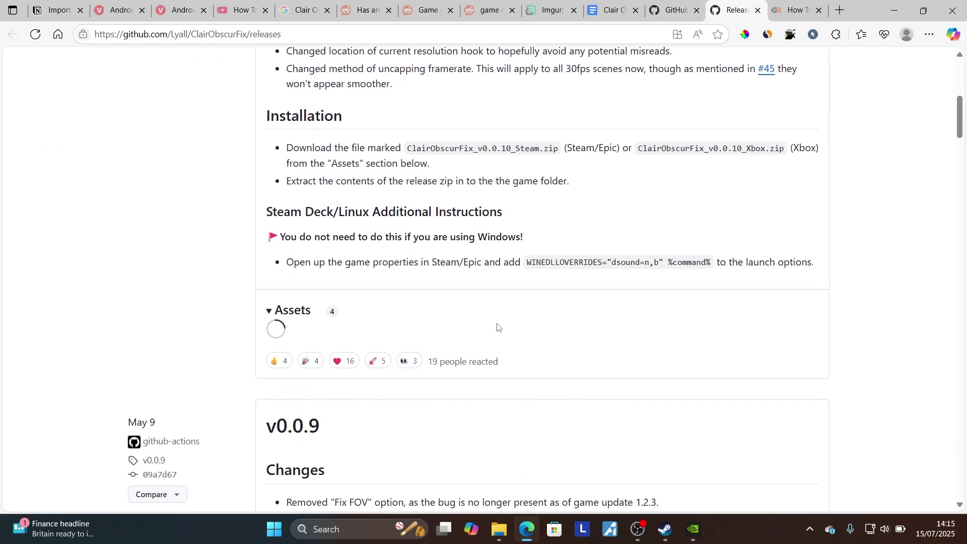
pyautogui.scroll(-5, 496, 327)
pyautogui.scroll(4, 497, 327)
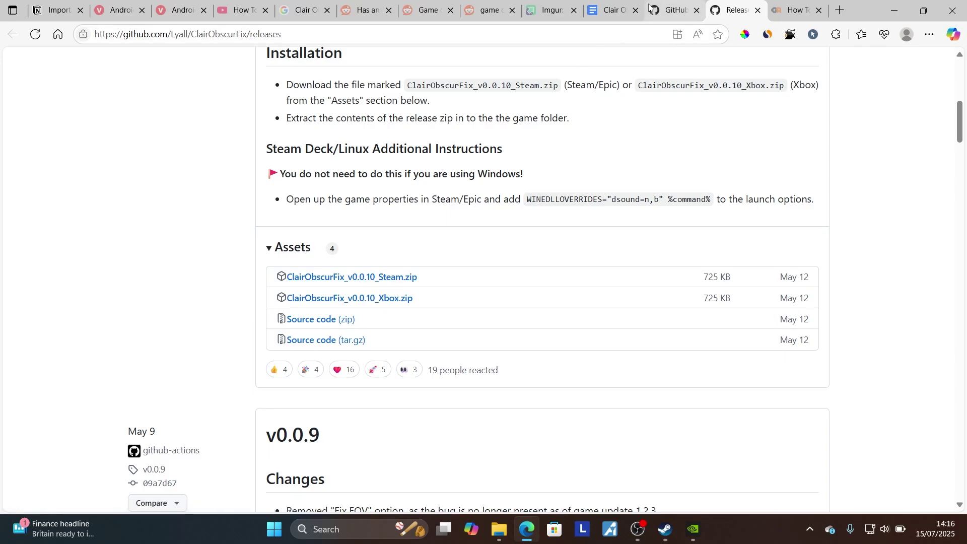
# Highlight the readme's instruction on extracting the release zip into the game folder, and return to the crash-fix document's next tips.
pyautogui.click(674, 9)
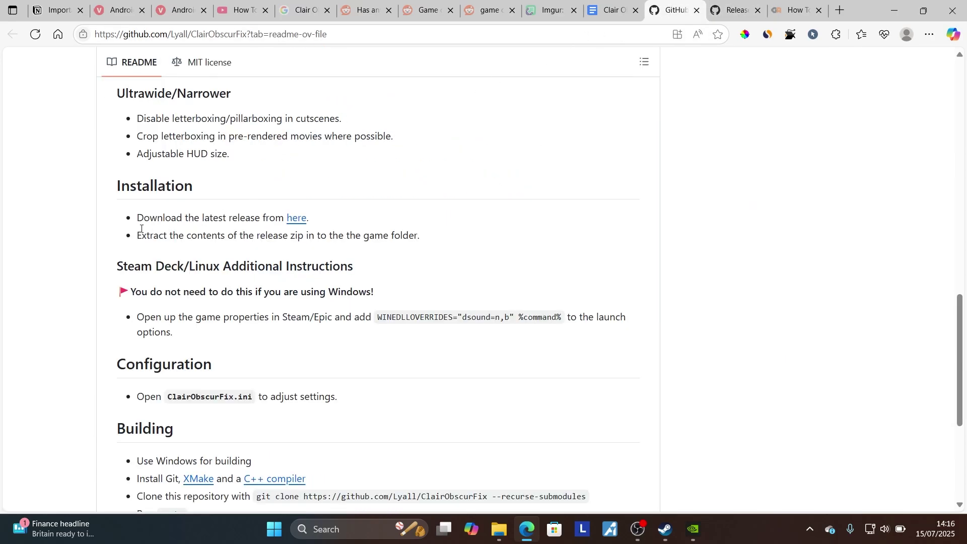
pyautogui.moveTo(136, 239); pyautogui.dragTo(425, 244)
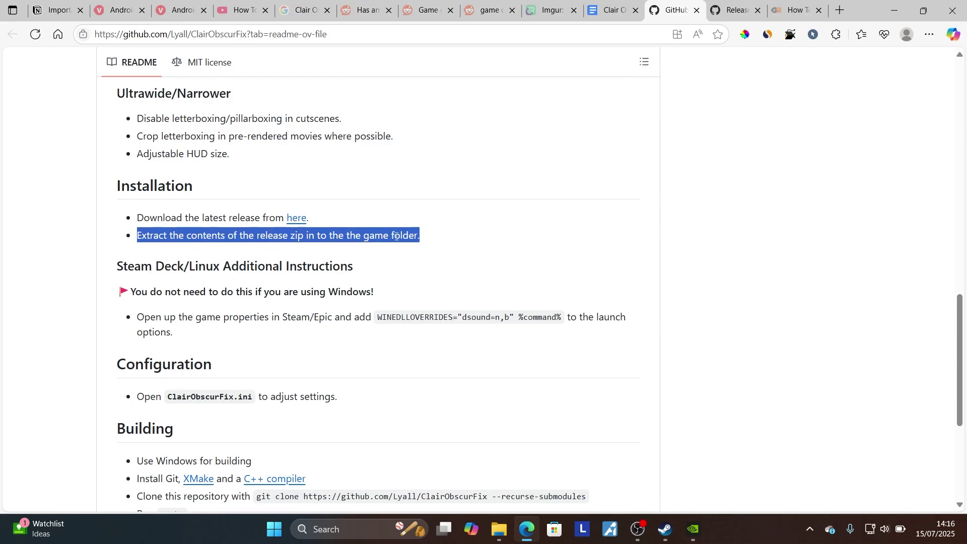
pyautogui.click(613, 2)
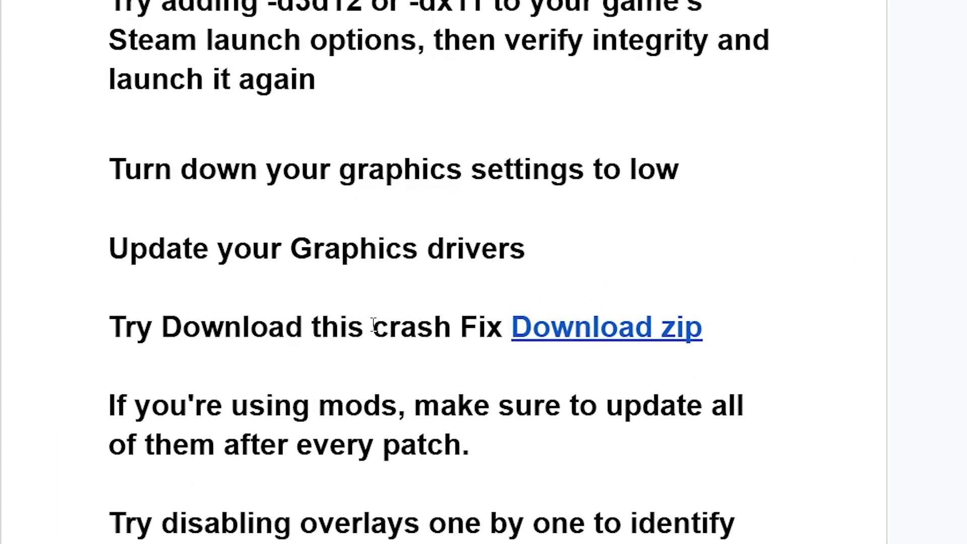
pyautogui.scroll(-2, 375, 326)
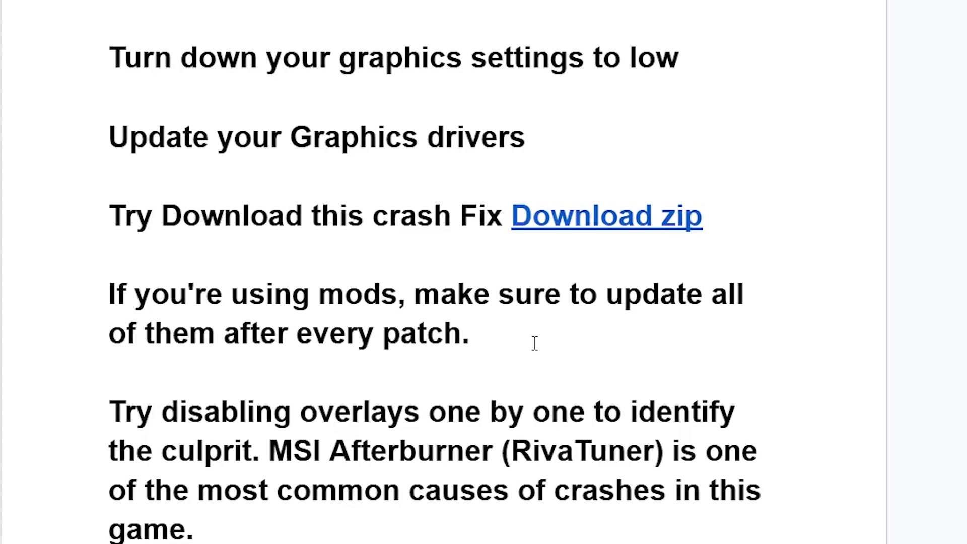
# Read the mod and overlay tips, and highlight the paragraph on DLSS and low graphics settings for crashes when loading a save.
pyautogui.scroll(-4, 535, 343)
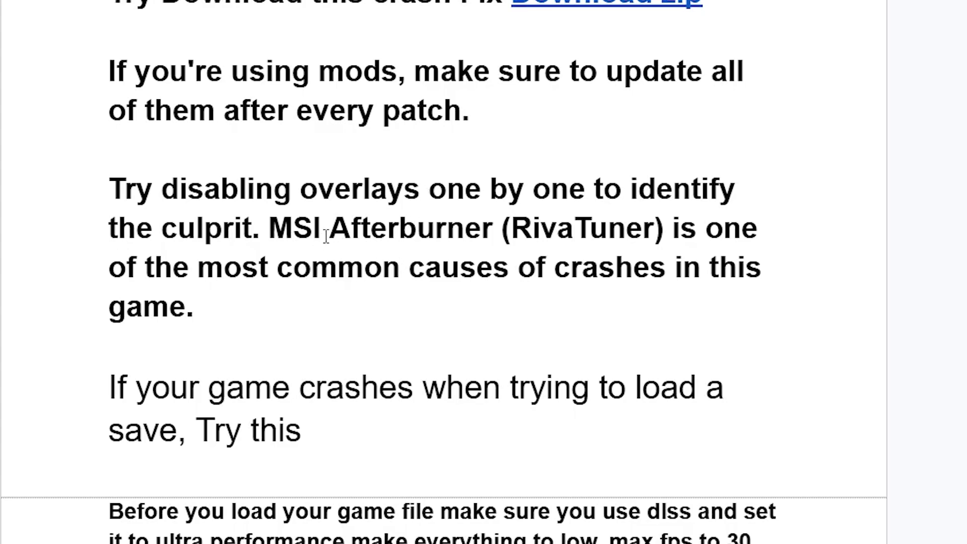
pyautogui.scroll(-7, 333, 277)
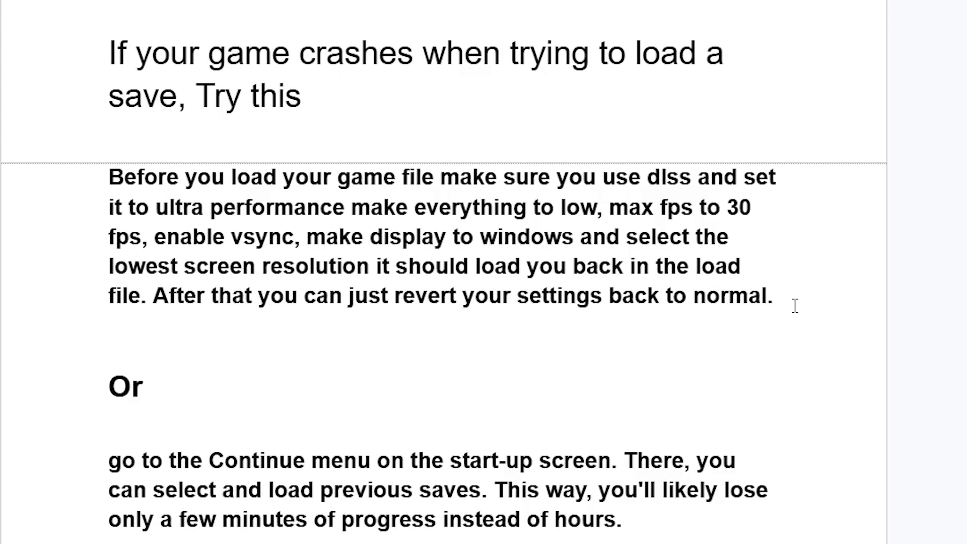
pyautogui.moveTo(794, 304); pyautogui.dragTo(98, 152)
# Read the remaining save-loading fixes to the end of the document, and review the whole list of crash fixes again.
pyautogui.scroll(-5, 165, 221)
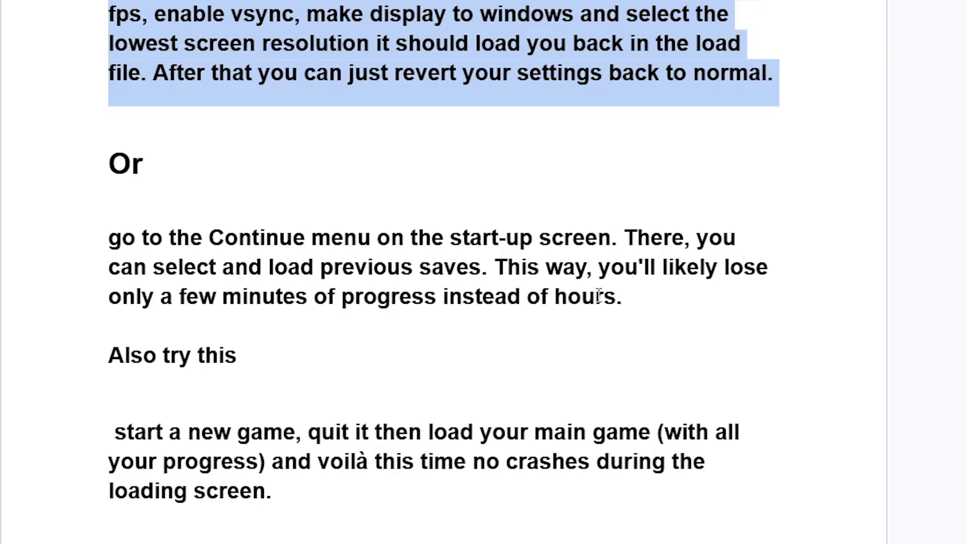
pyautogui.scroll(-5, 363, 311)
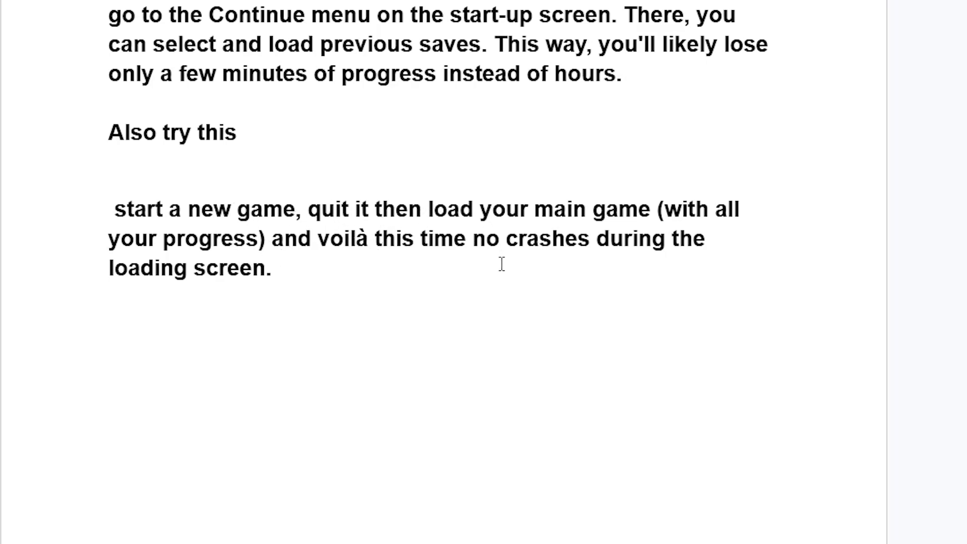
pyautogui.scroll(20, 331, 271)
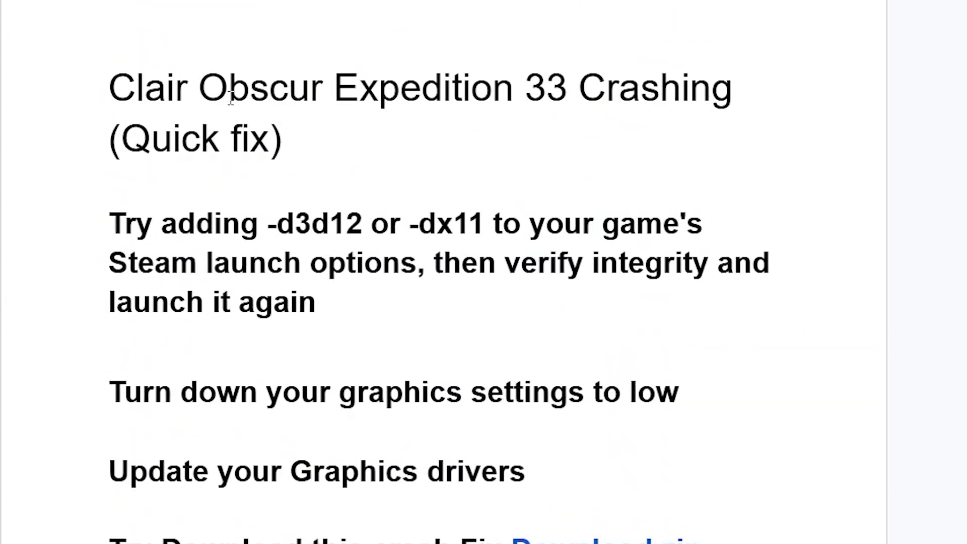
pyautogui.scroll(-15, 255, 195)
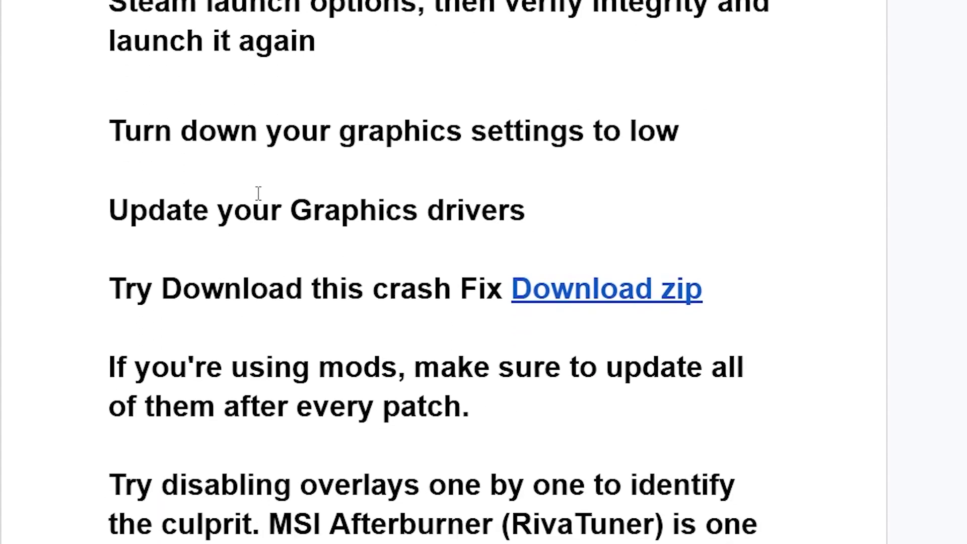
pyautogui.scroll(-7, 259, 198)
pyautogui.scroll(20, 318, 389)
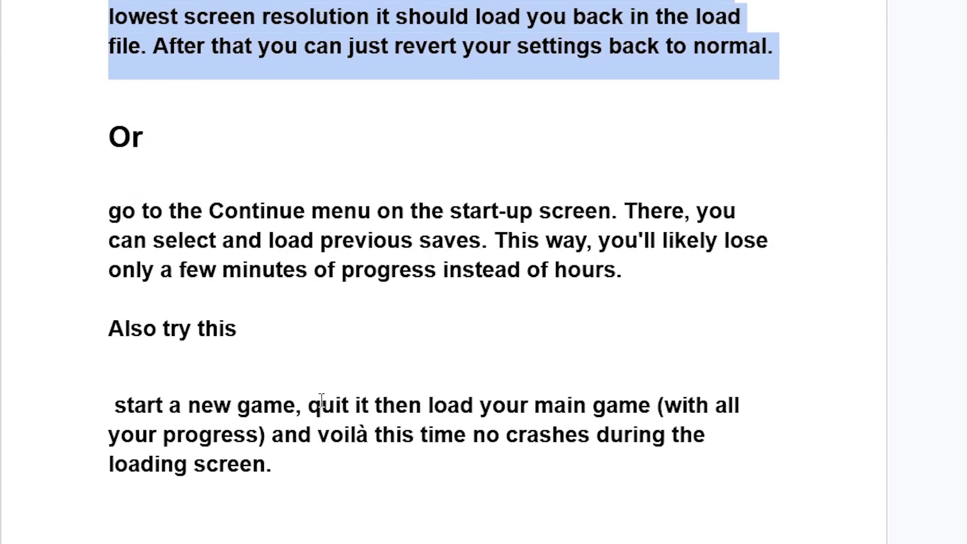